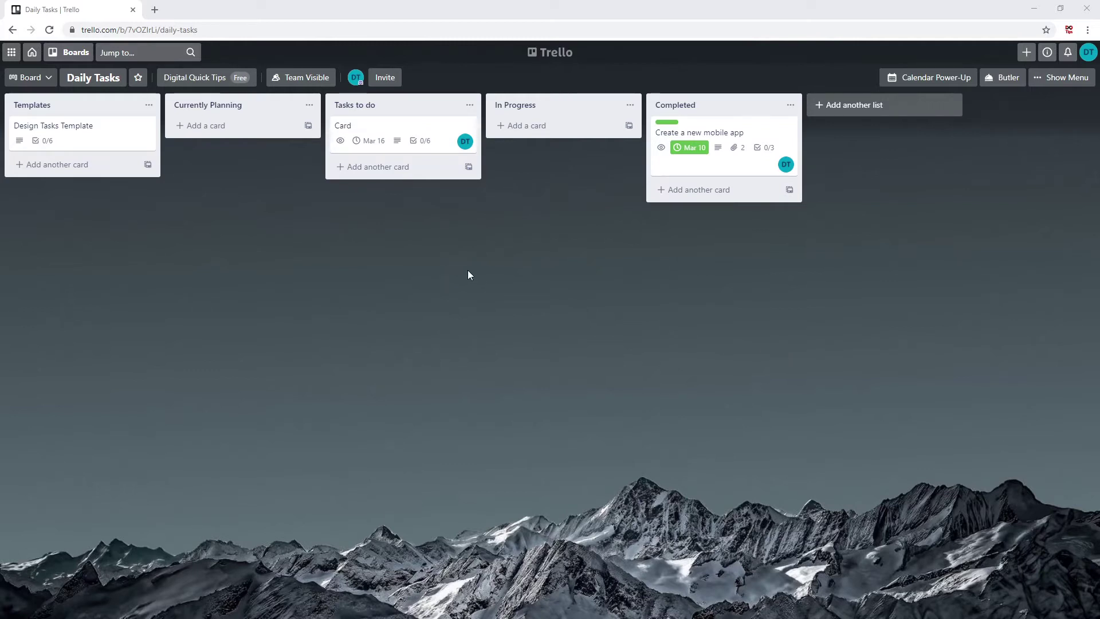
- Add a 'To be reviewed' list in position 4 of the Daily Tasks board
double_click(474, 287)
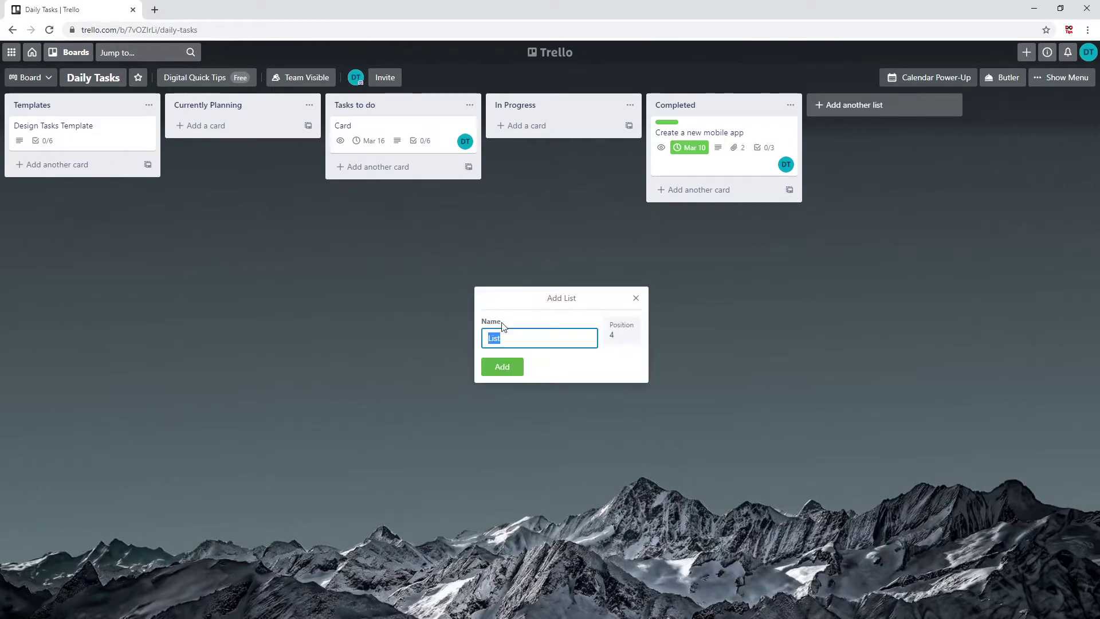
type("To be reviewed")
key("Return")
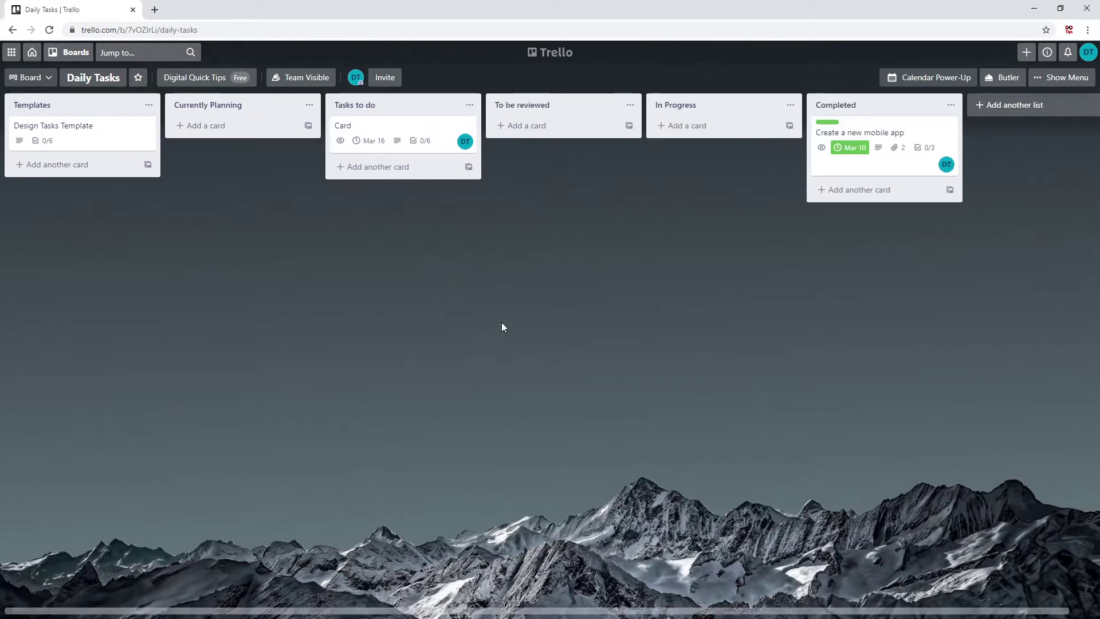
- In Butler's Card Button section, begin a new button titled 'Review'
left_click(1012, 83)
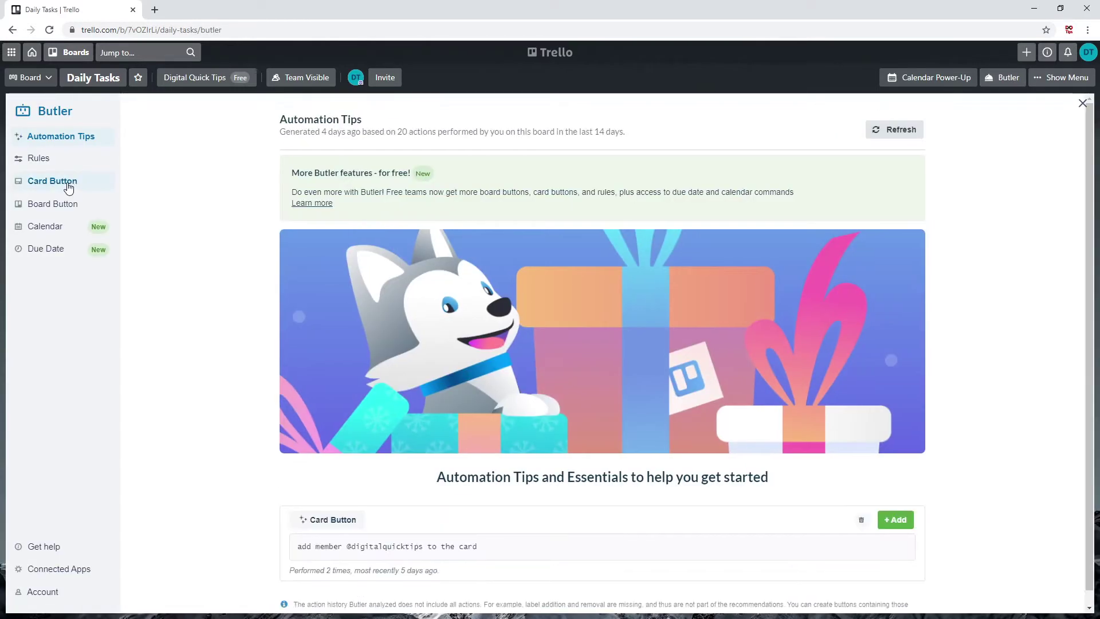
left_click(68, 181)
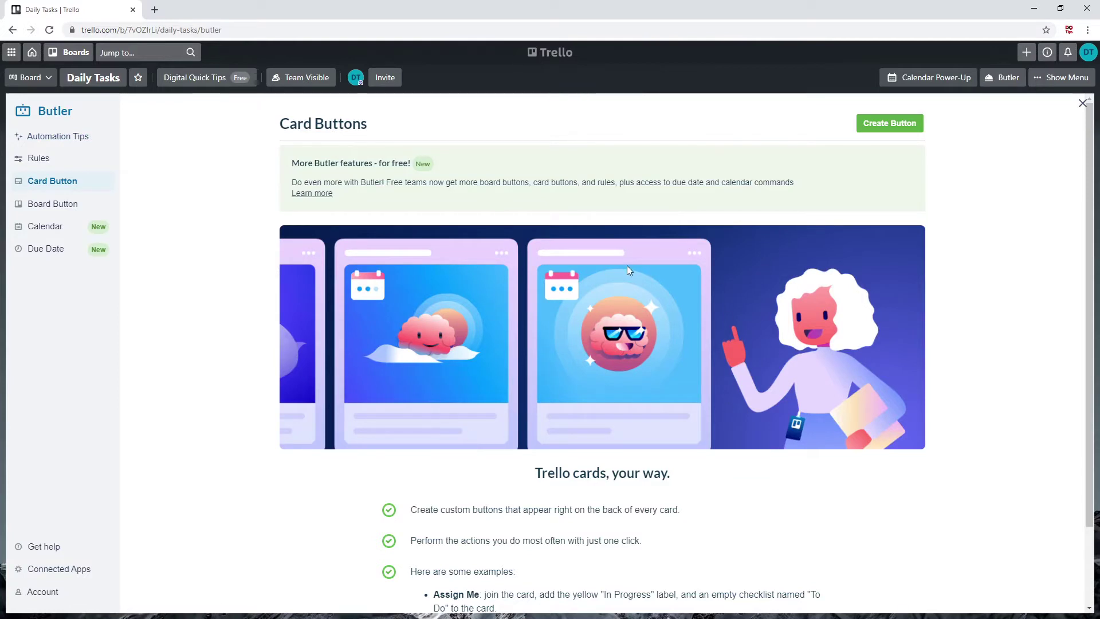
left_click(885, 124)
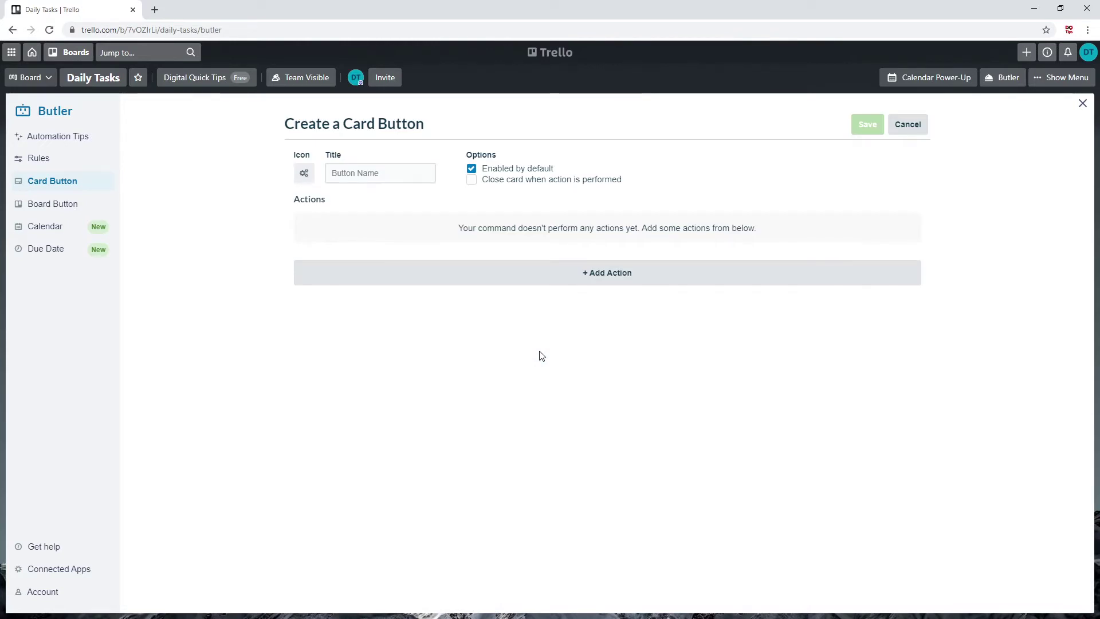
left_click(382, 179)
type("Review")
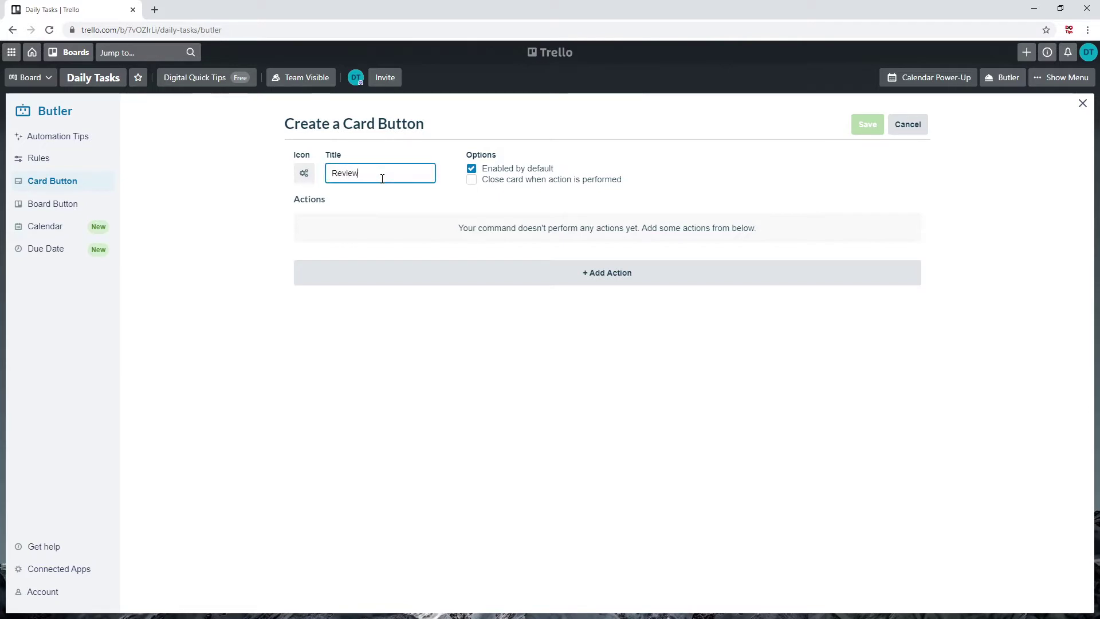
- Add a Review button action that moves the card to the top of To be reviewed
left_click(599, 285)
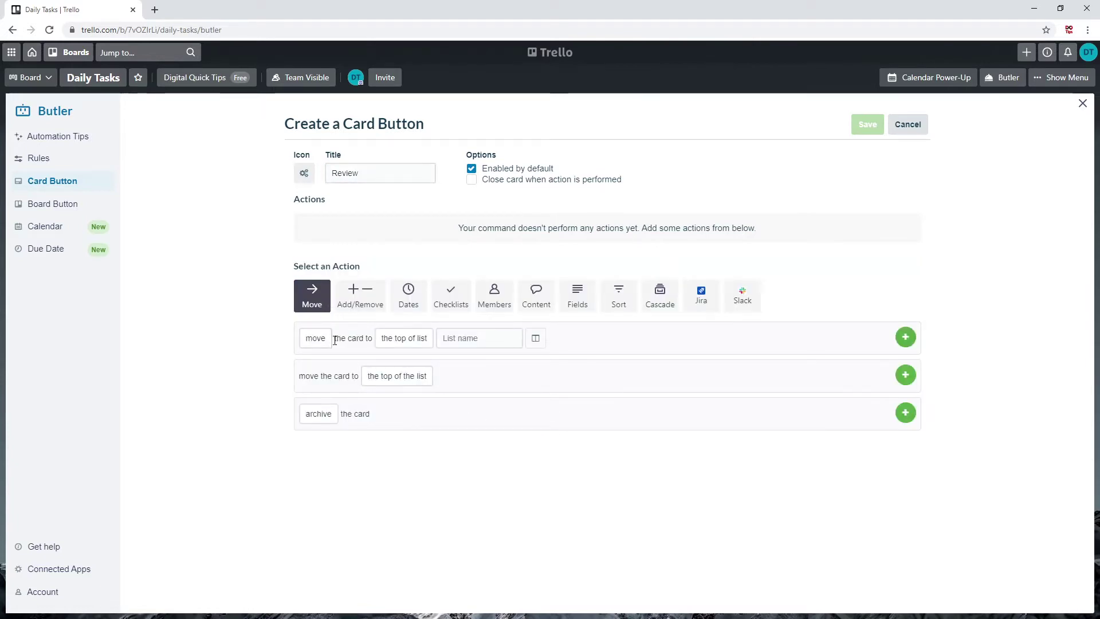
left_click(401, 339)
left_click(455, 339)
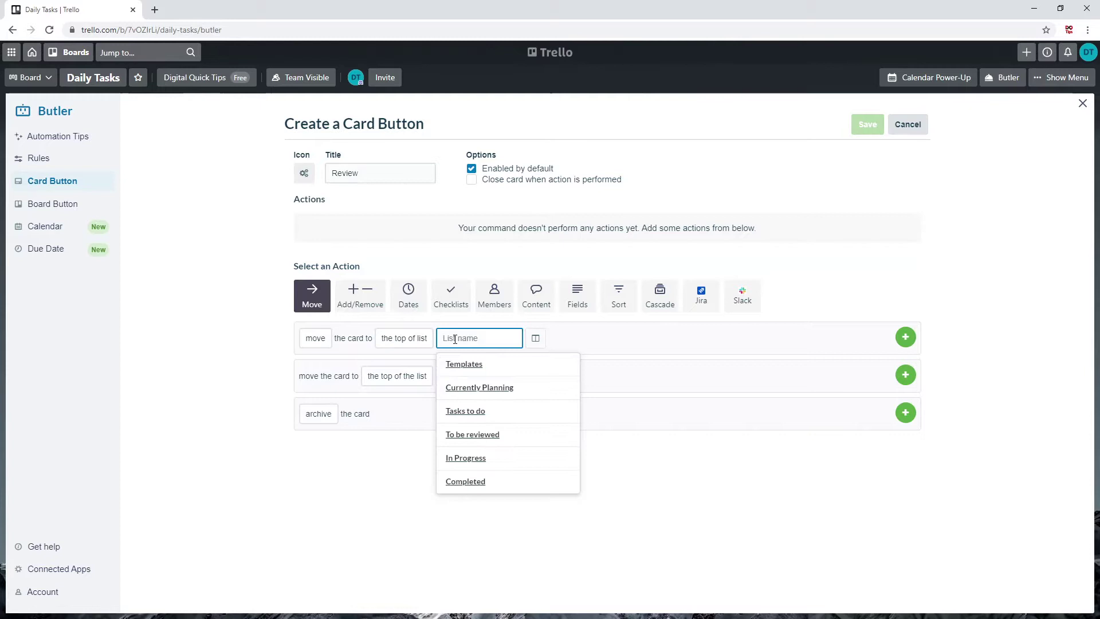
left_click(485, 439)
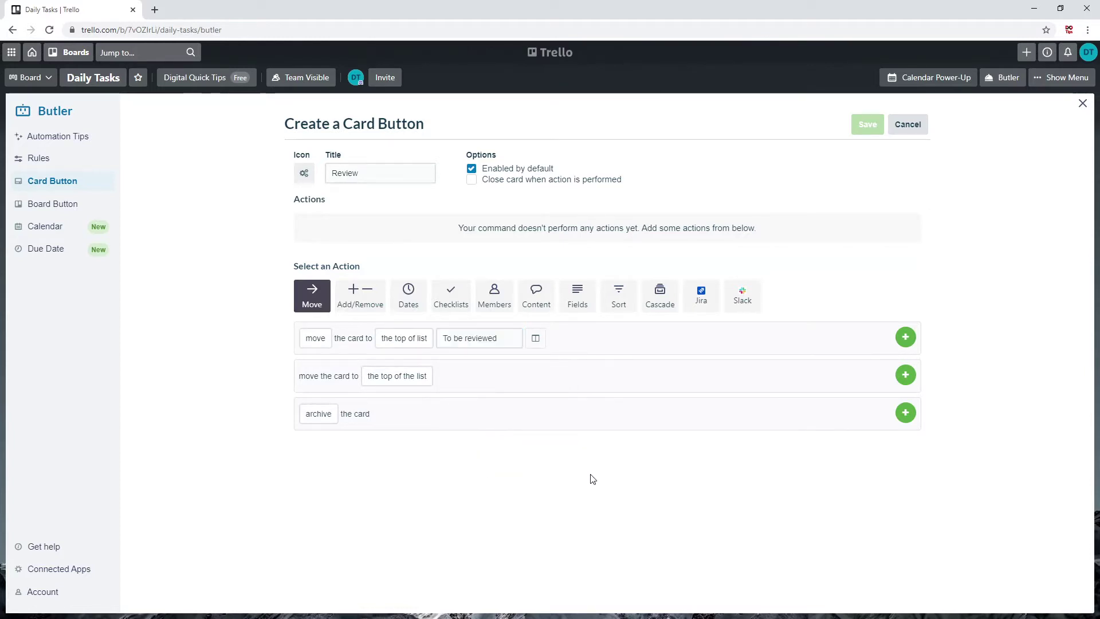
left_click(904, 338)
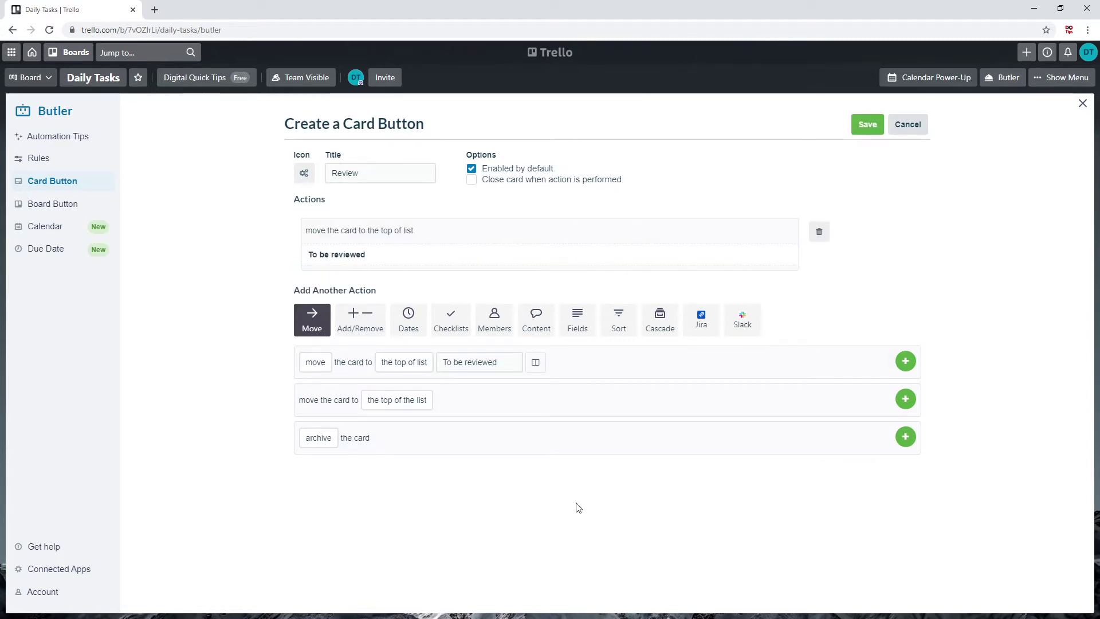
- Add an action that adds a board member, then save the Review button
left_click(495, 319)
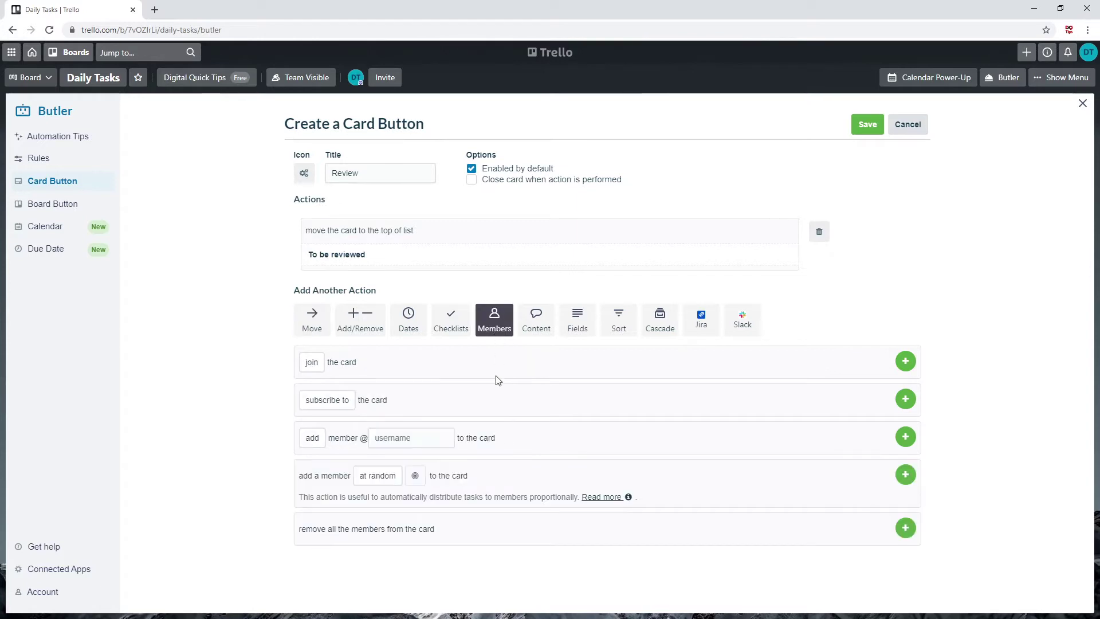
left_click(403, 437)
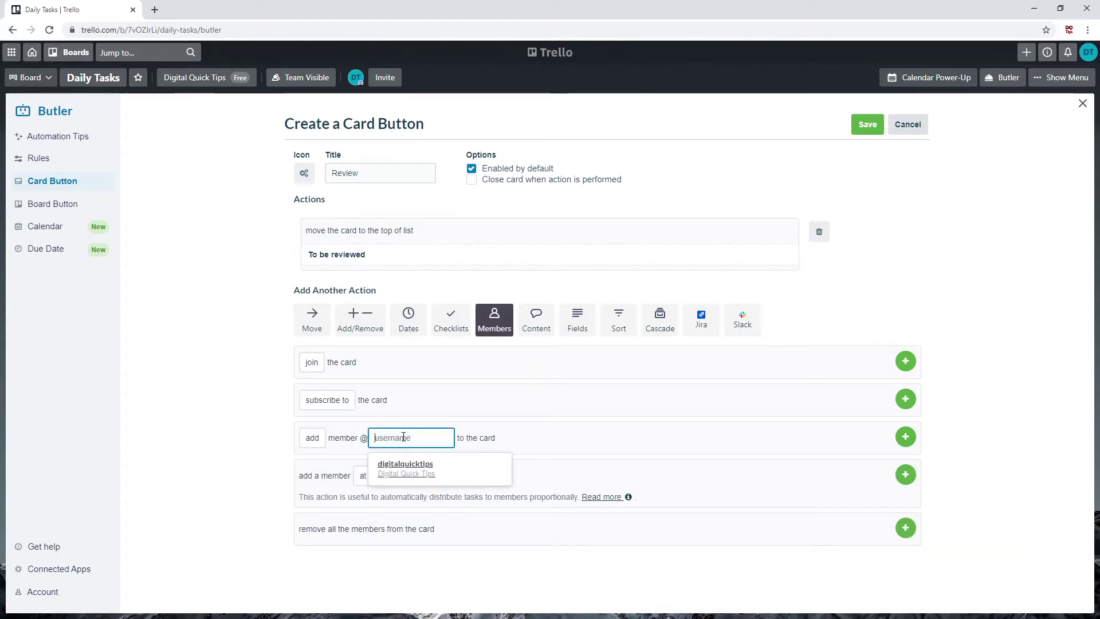
left_click(408, 469)
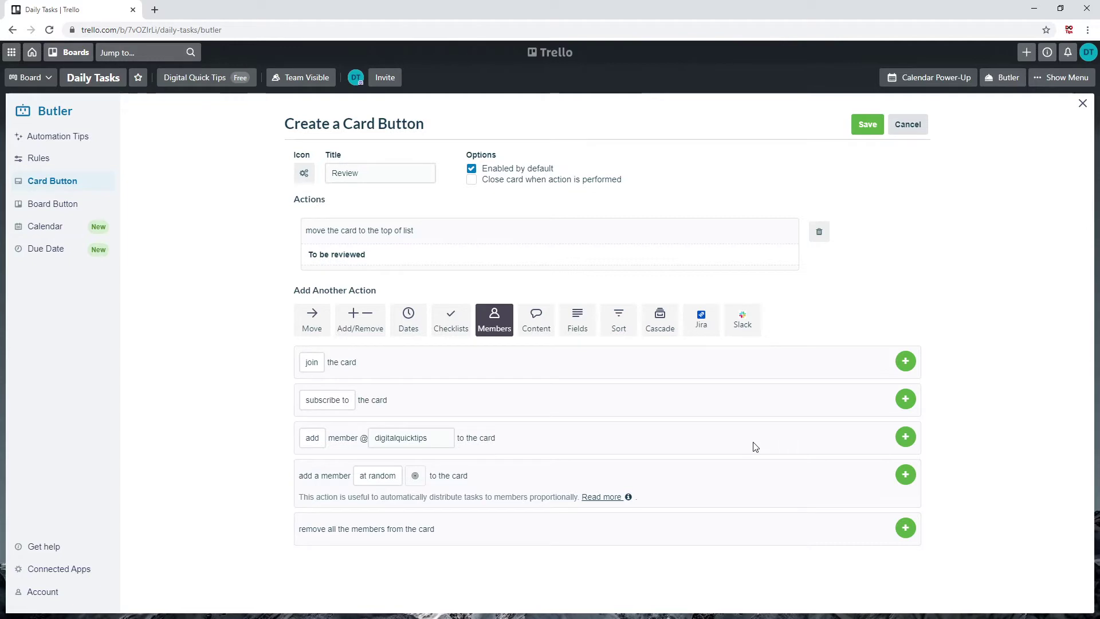
left_click(906, 438)
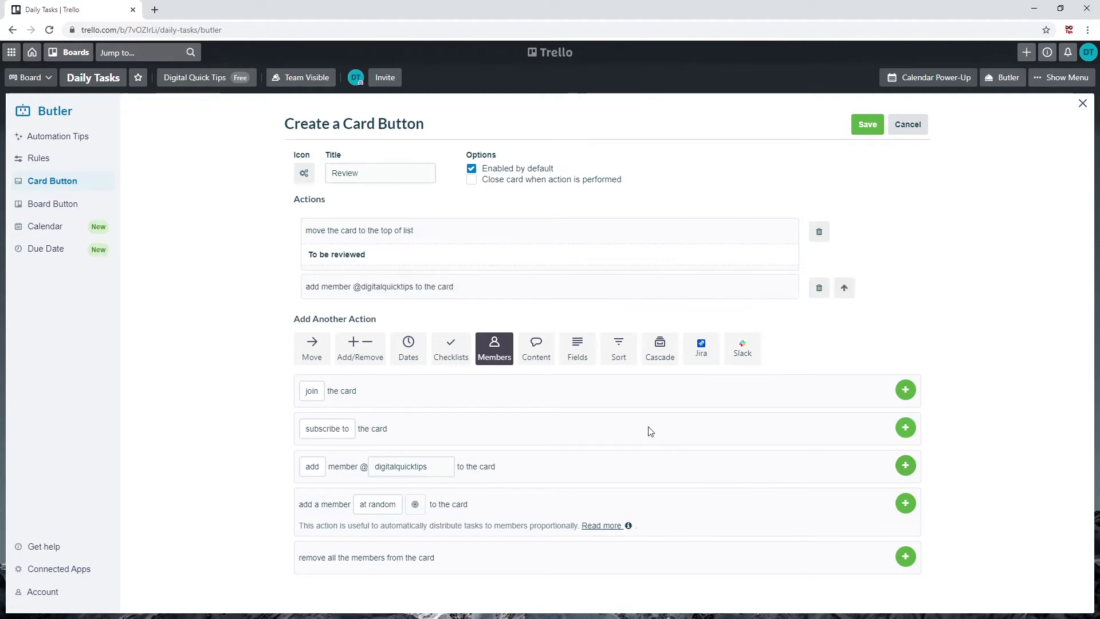
left_click(868, 126)
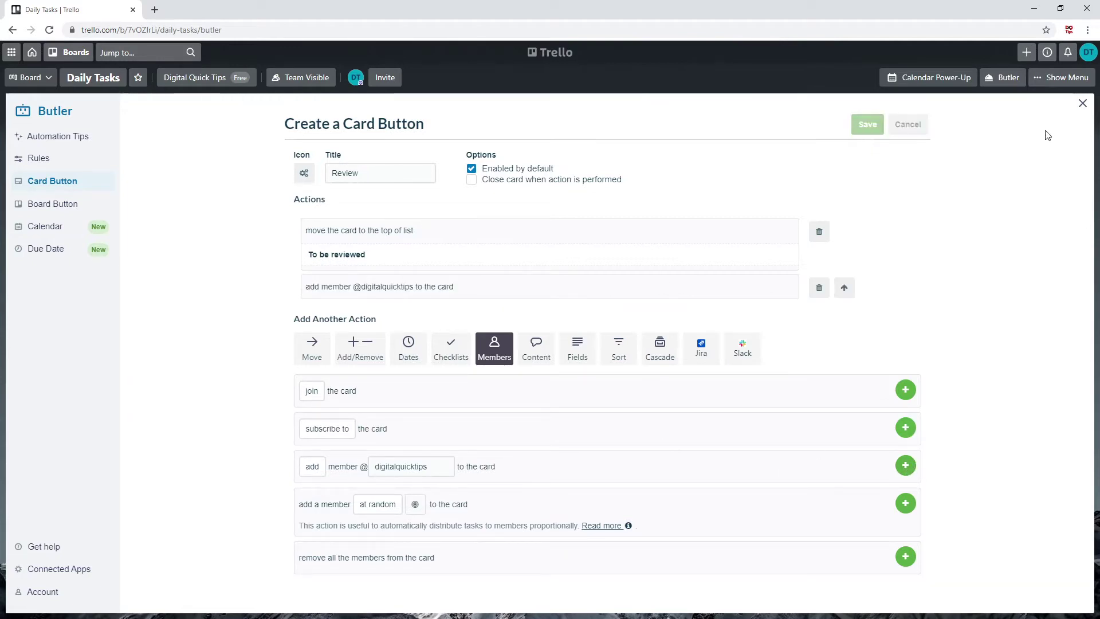
left_click(1084, 105)
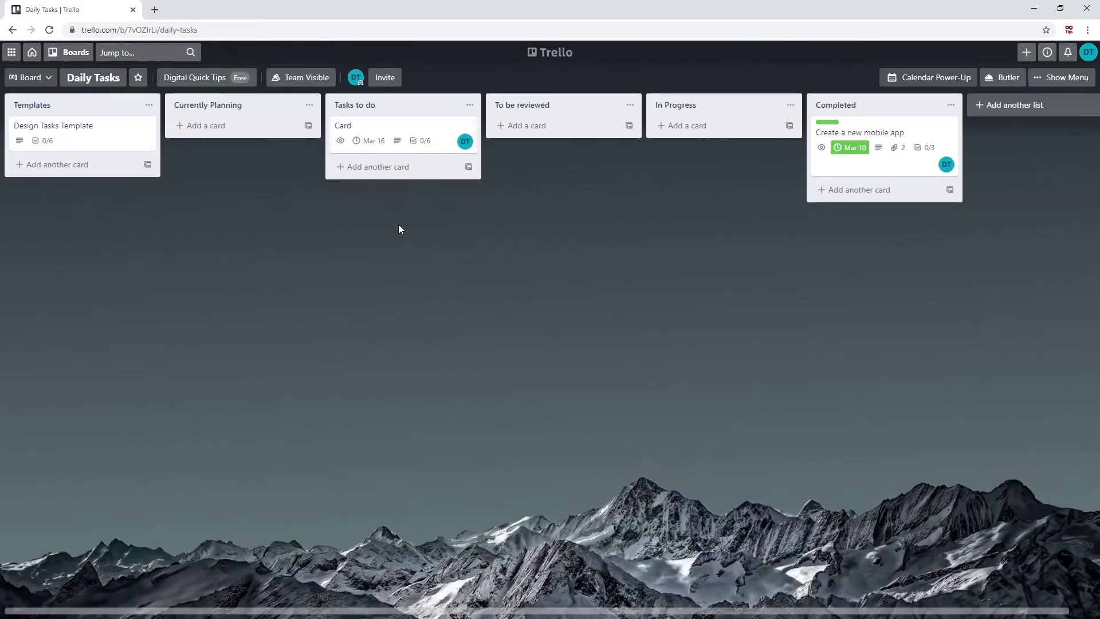
- Add a card named 'Random Card' to the Tasks to do list
left_click(385, 167)
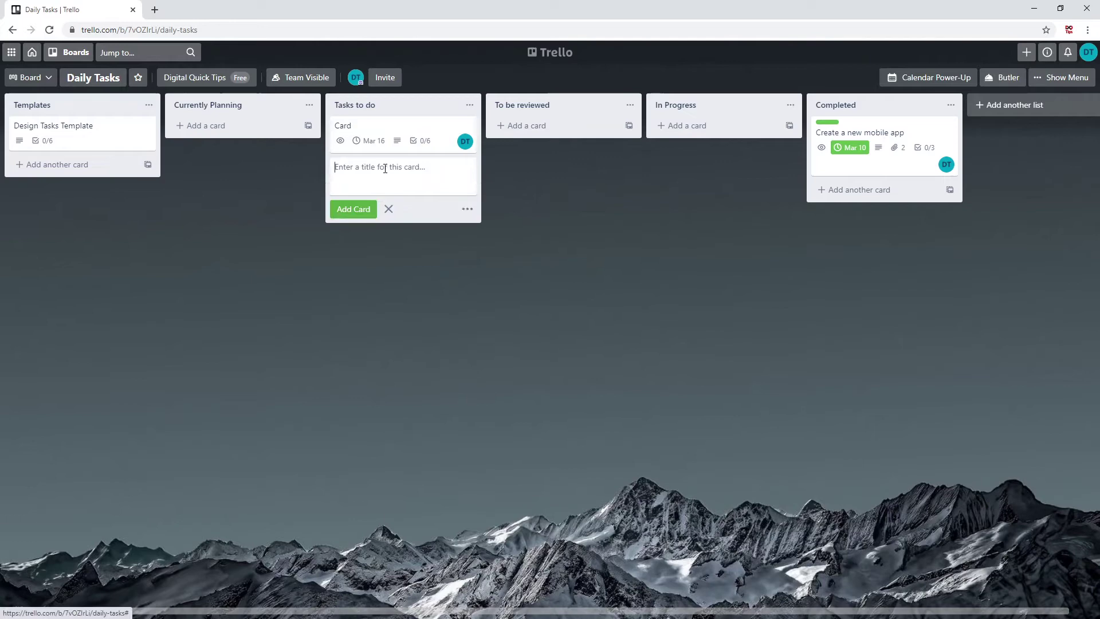
type("Random")
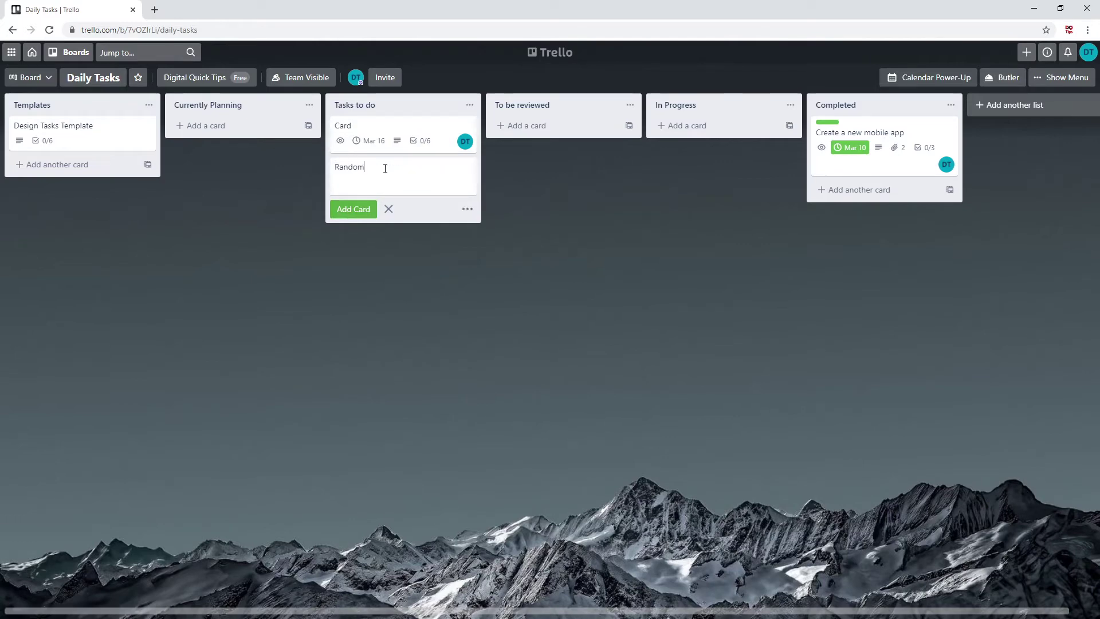
type(" Card")
key("Return")
- Run the Review button on Random Card, sending it to To be reviewed
left_click(384, 168)
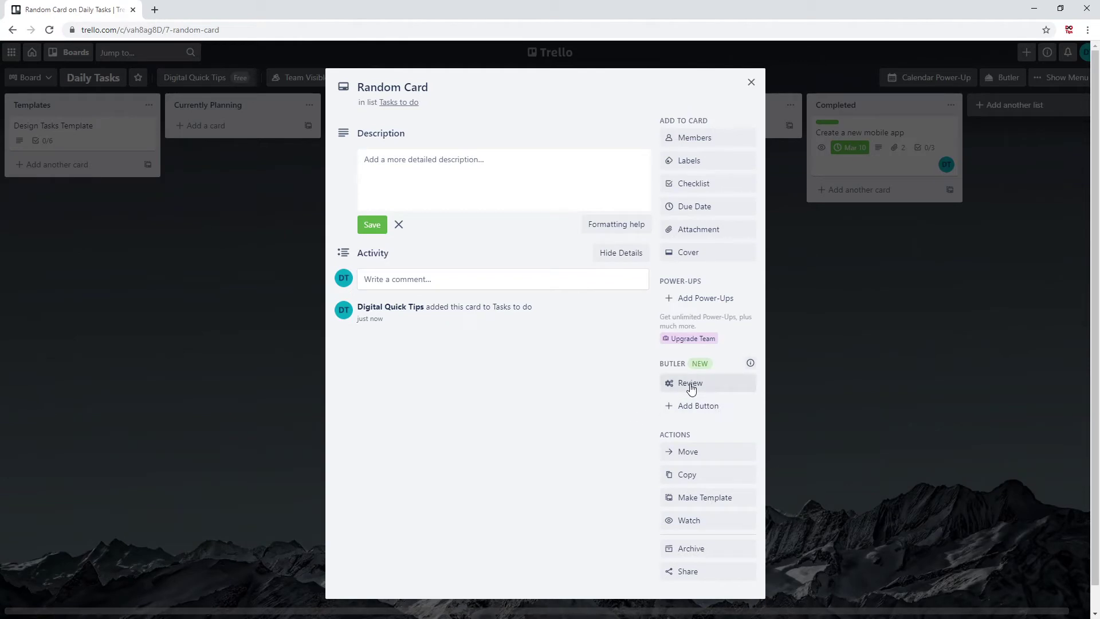
left_click(689, 383)
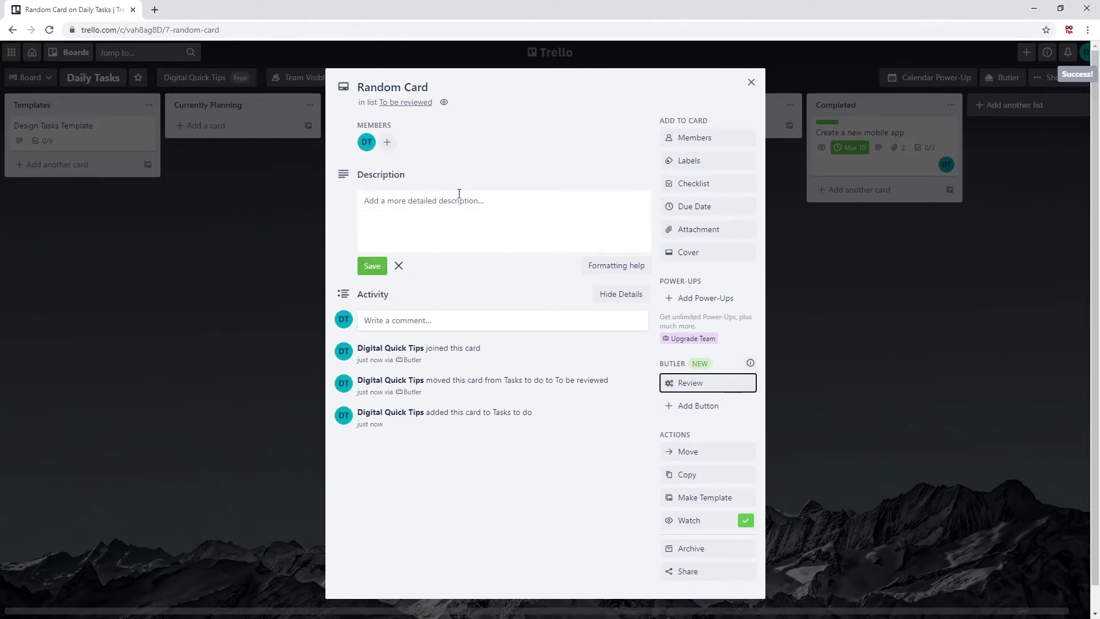
left_click(751, 82)
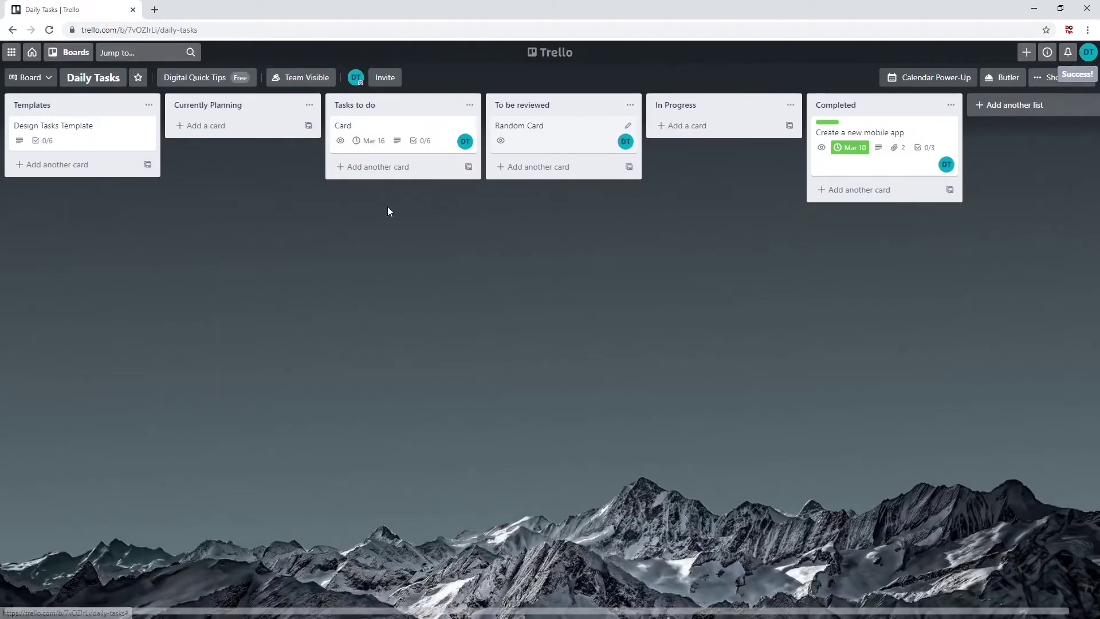
left_click(544, 143)
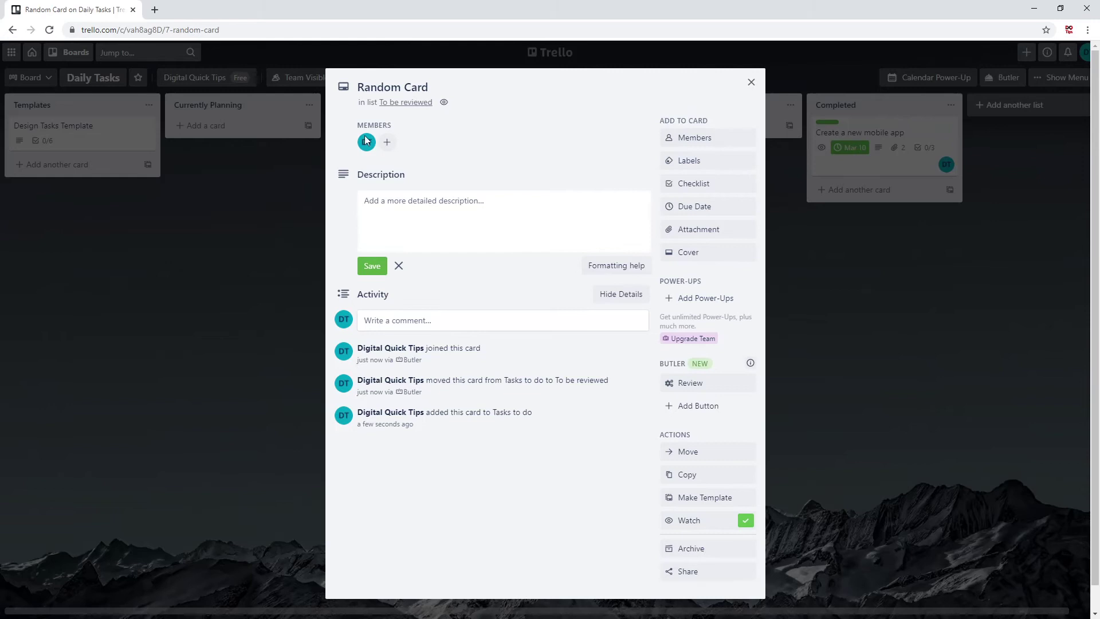
left_click(750, 83)
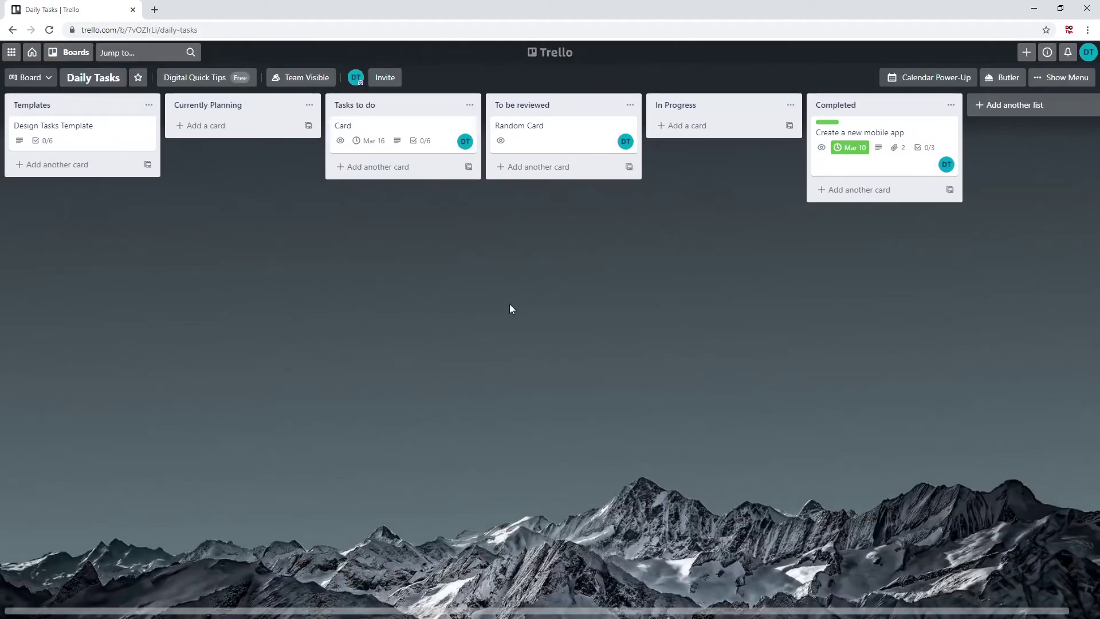
- Start a new Butler board button titled 'Sort by date'
left_click(1002, 77)
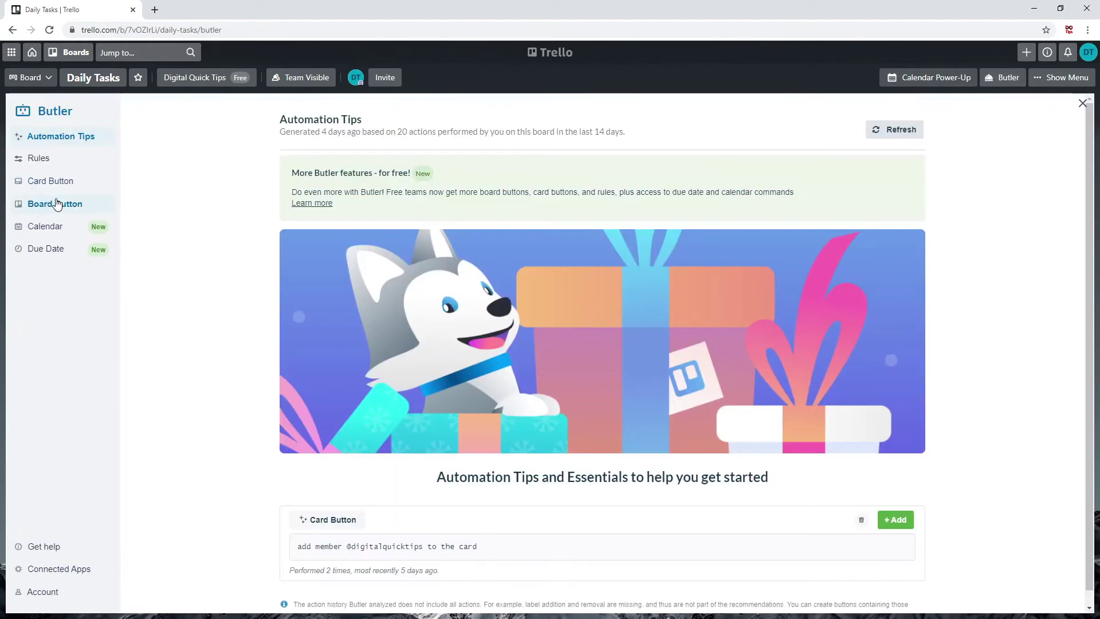
left_click(53, 203)
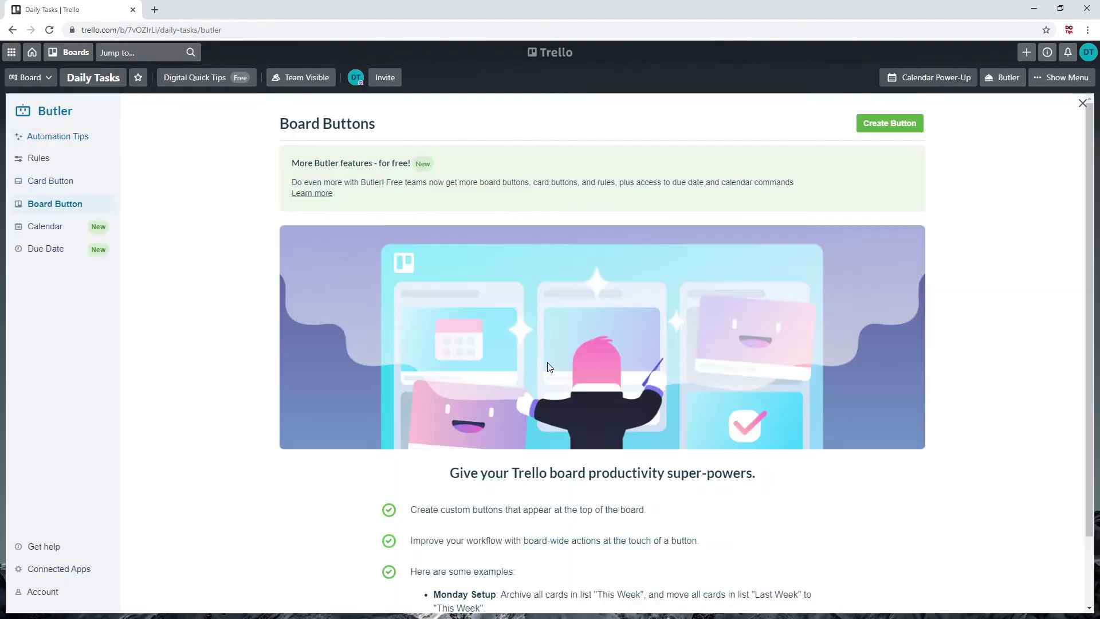
left_click(888, 125)
left_click(347, 175)
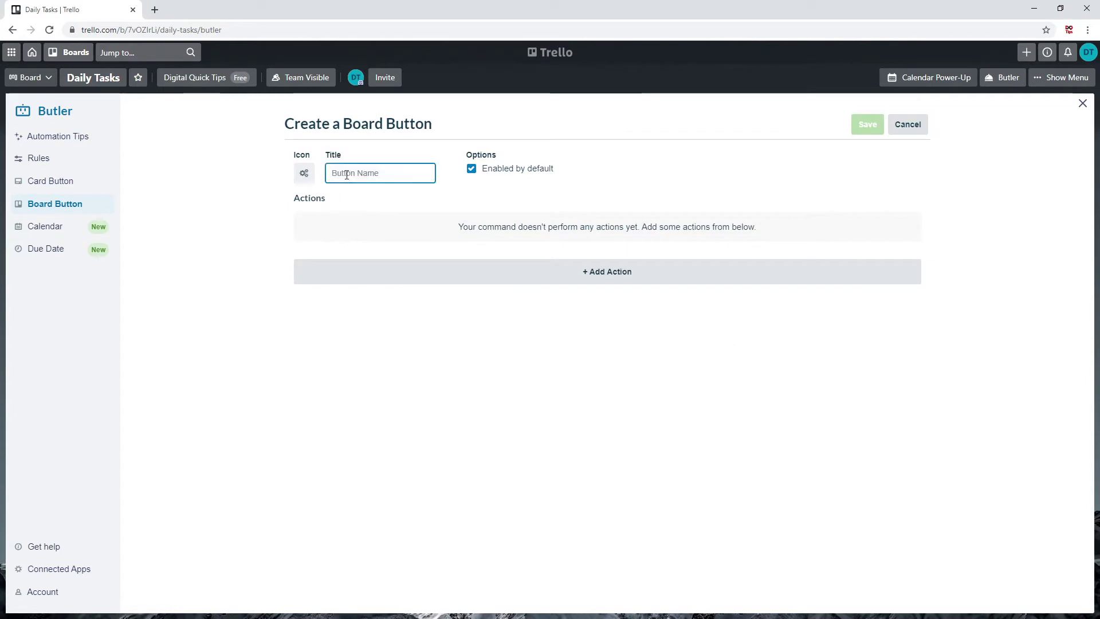
type("Sort by date")
- Add a sort action for Currently Planning by due date, ascending, and save
left_click(601, 276)
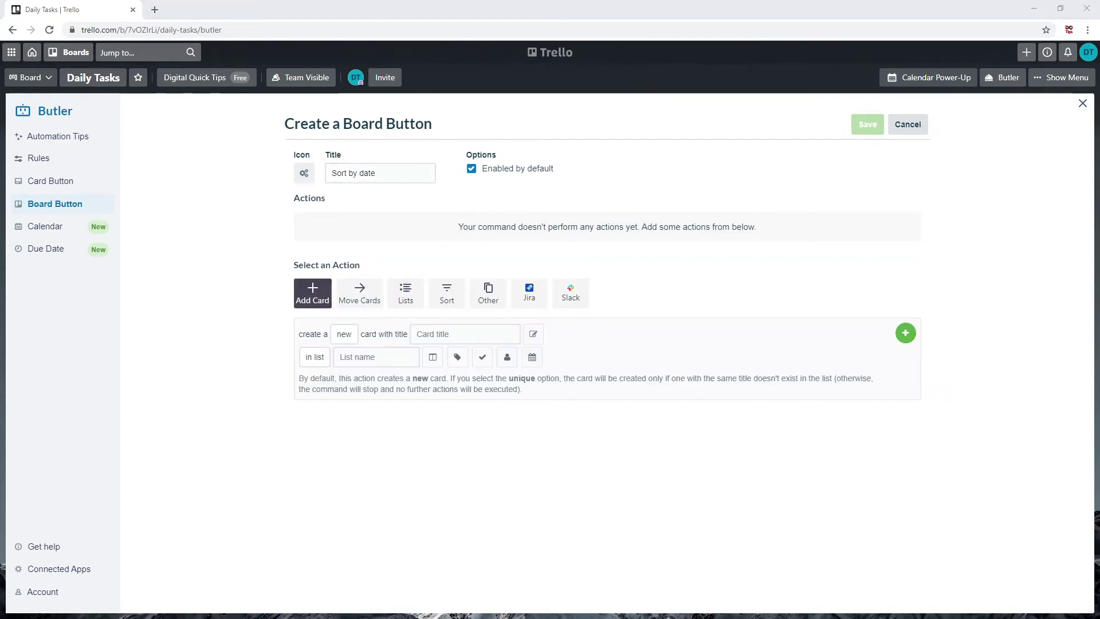
left_click(449, 302)
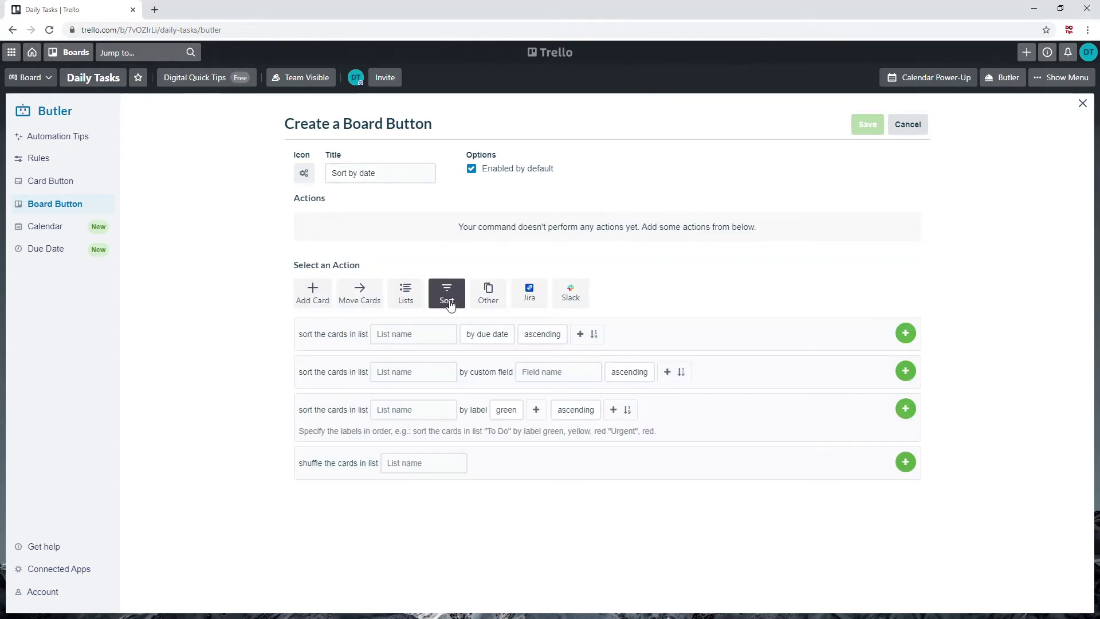
left_click(429, 334)
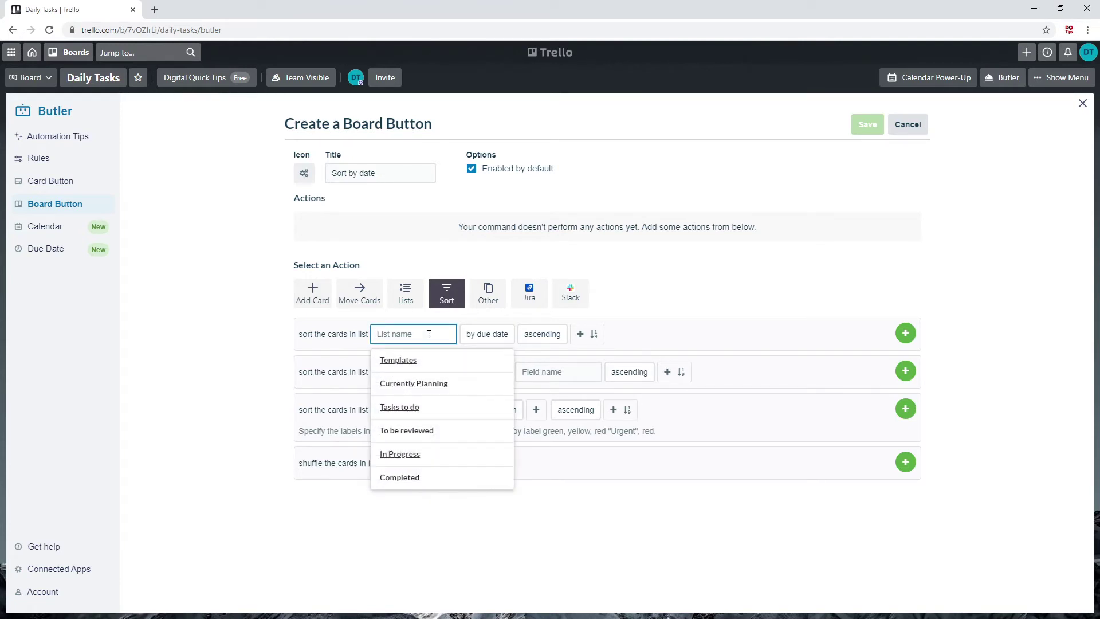
left_click(427, 385)
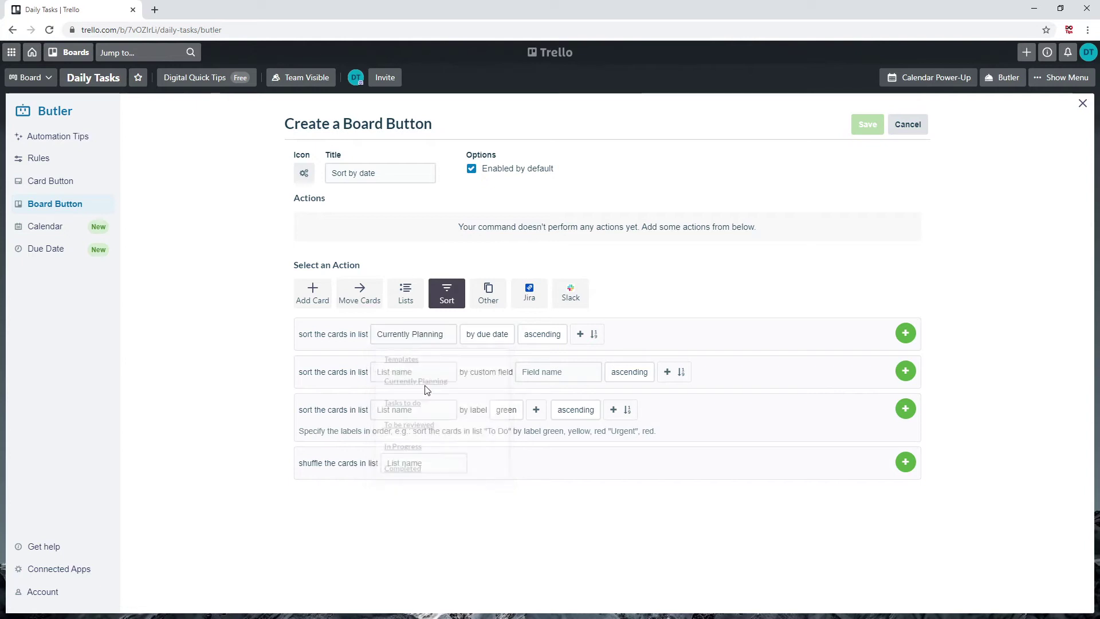
left_click(491, 338)
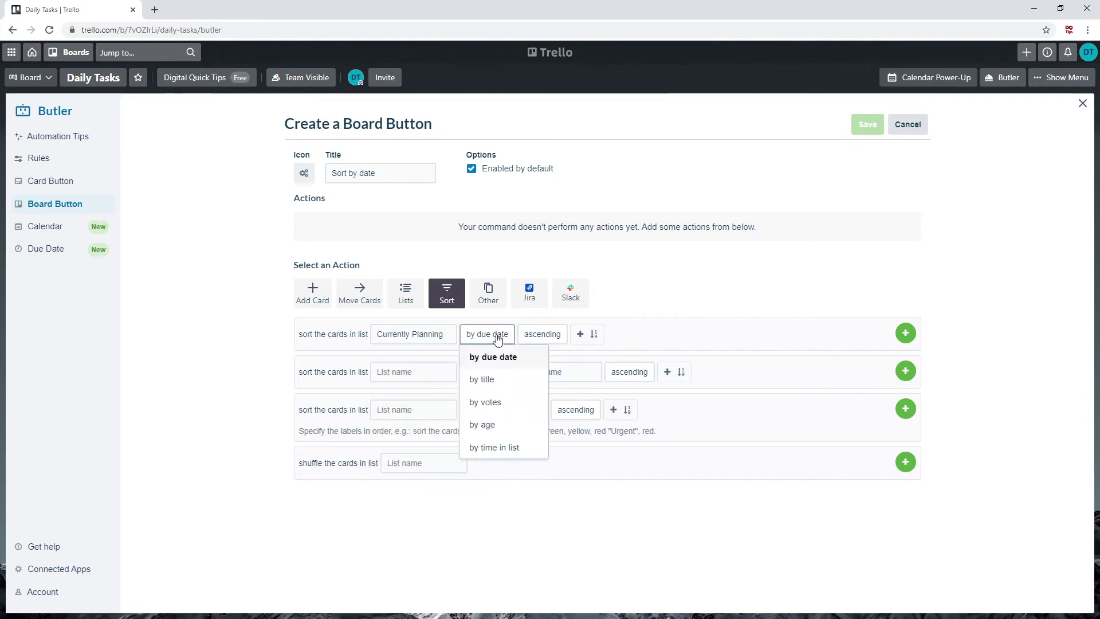
left_click(558, 338)
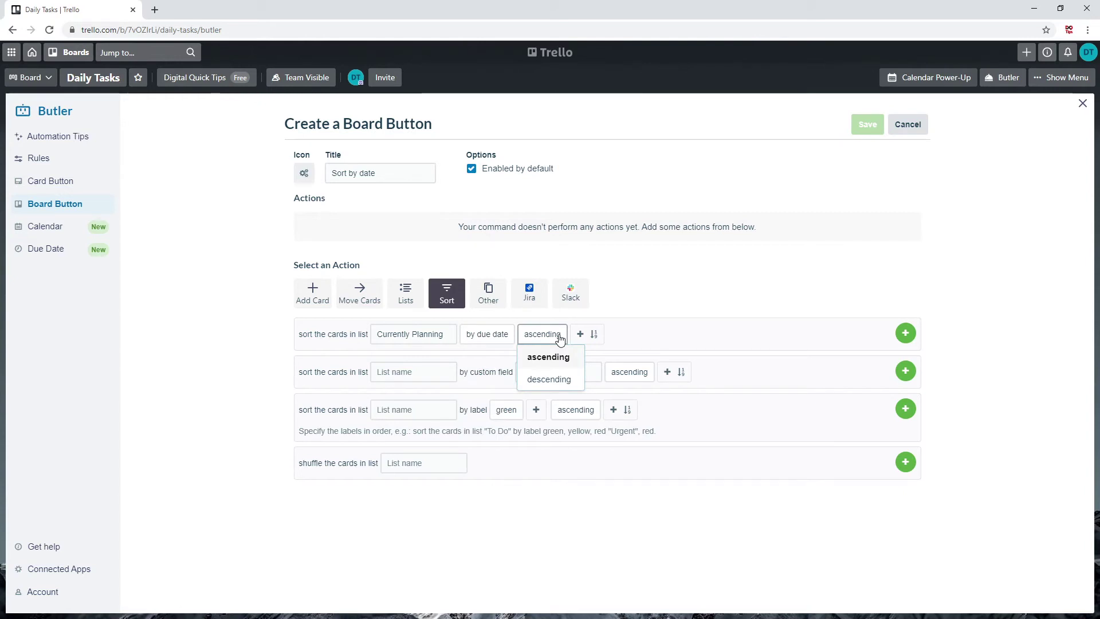
left_click(483, 339)
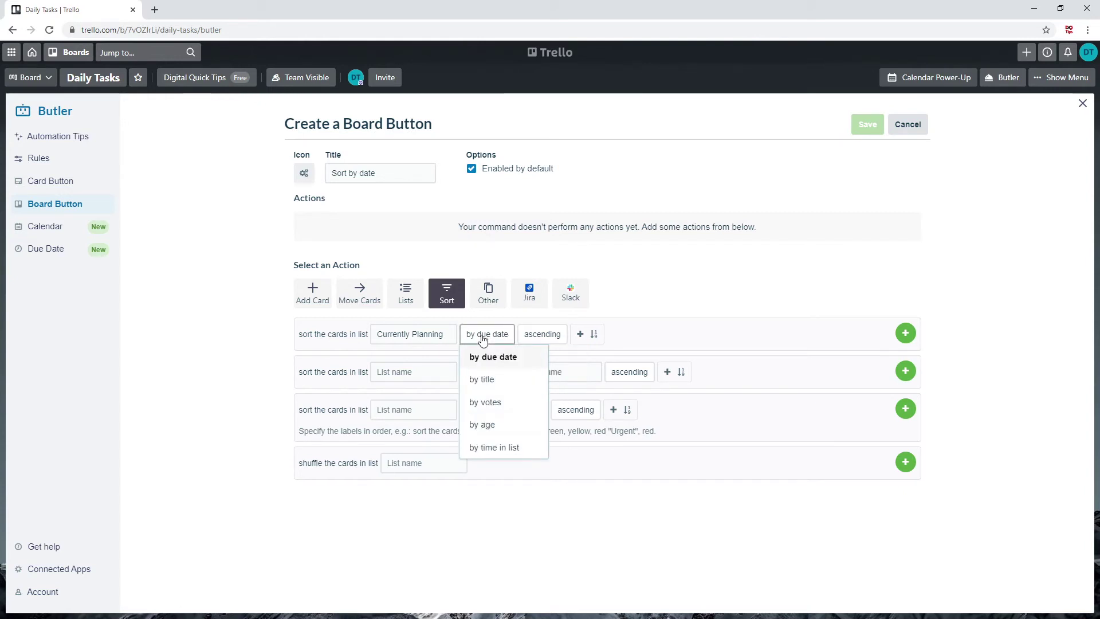
left_click(543, 339)
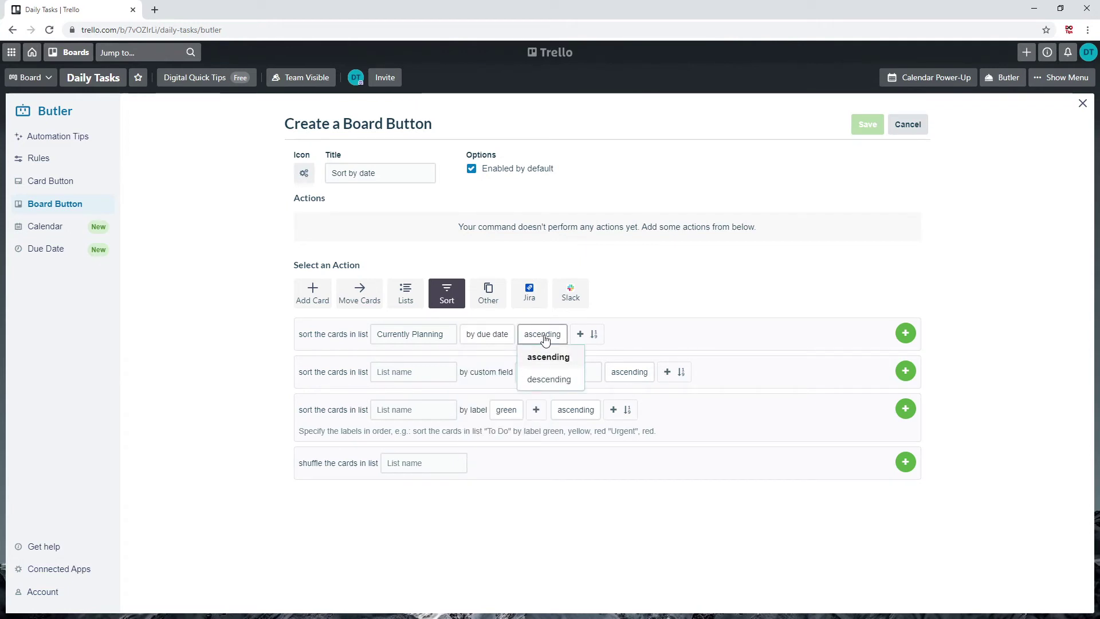
left_click(624, 341)
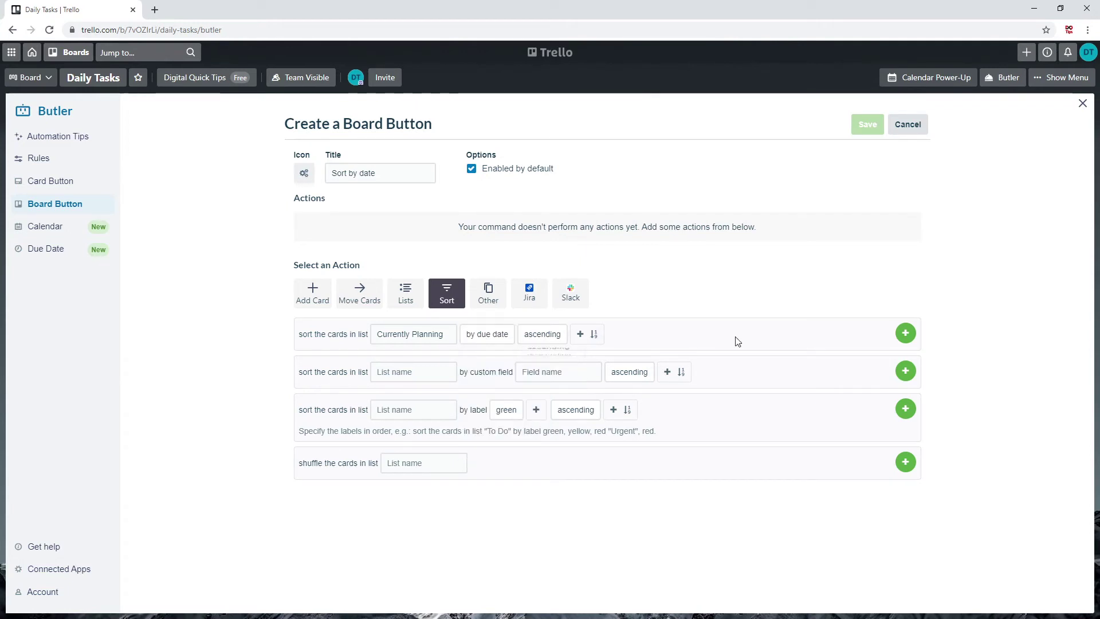
left_click(904, 333)
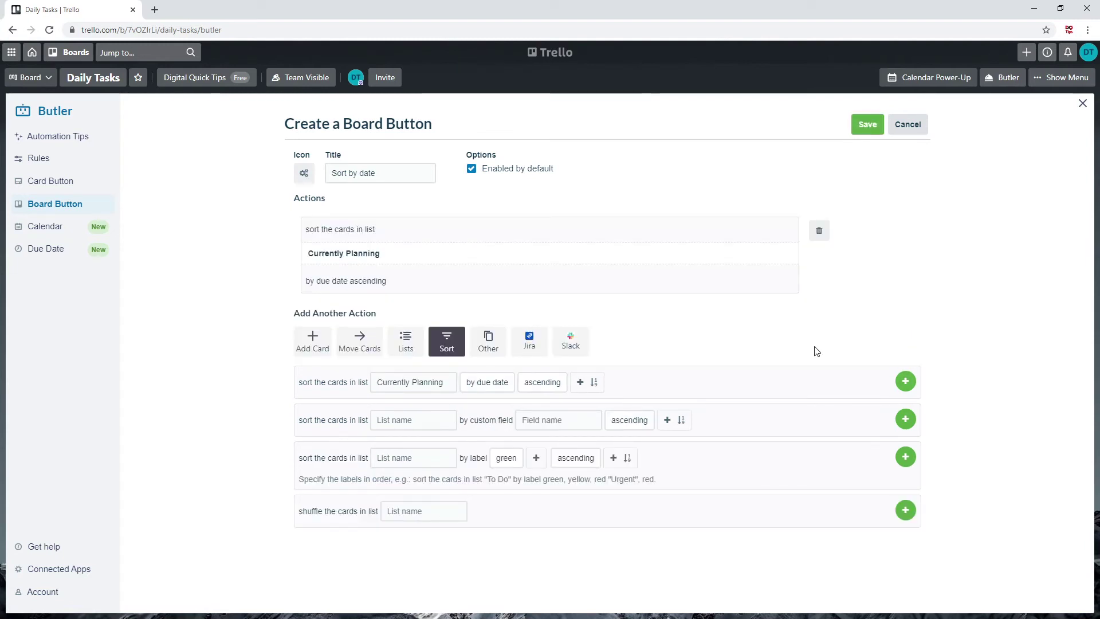
left_click(866, 126)
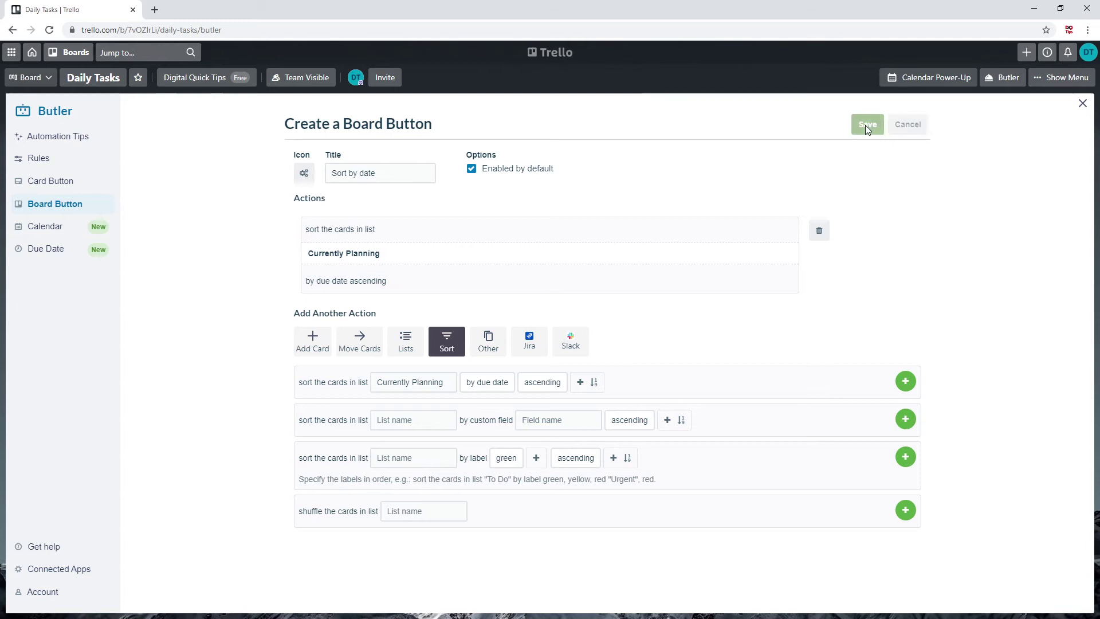
- Add cards a, b, c, d and e to Currently Planning
left_click(1082, 104)
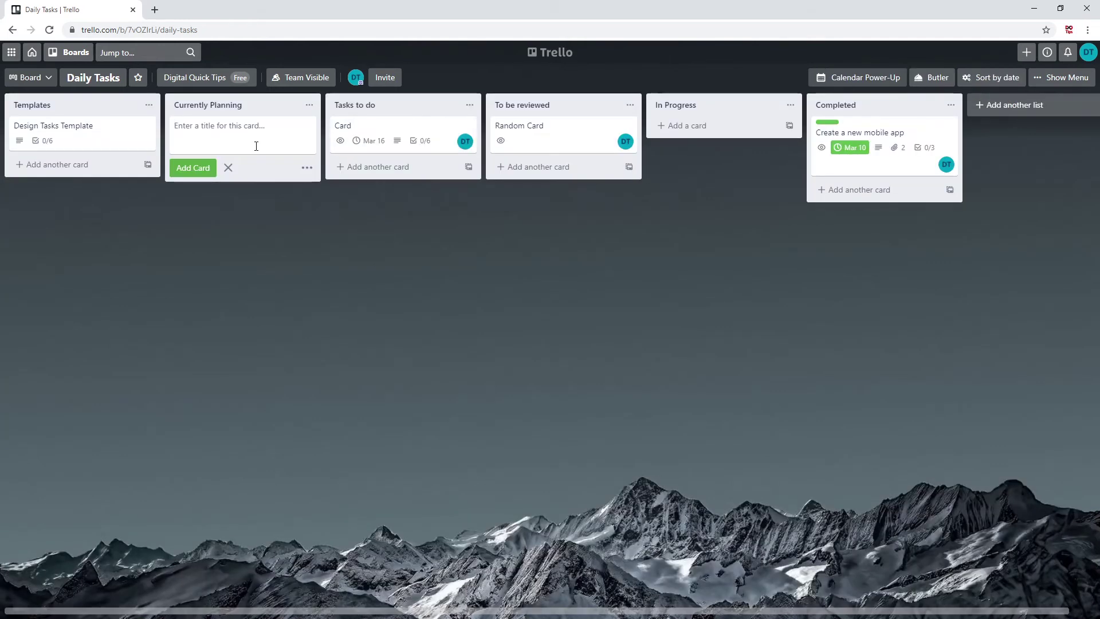
type("a")
key("Return")
type("b")
key("Return")
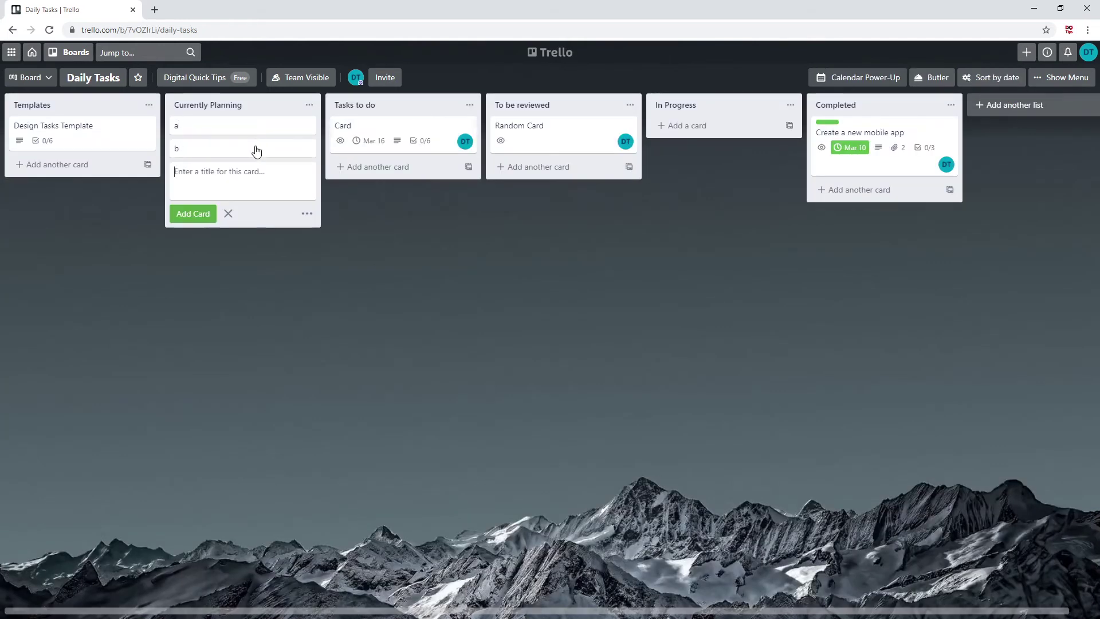
type("c")
key("Return")
type("d")
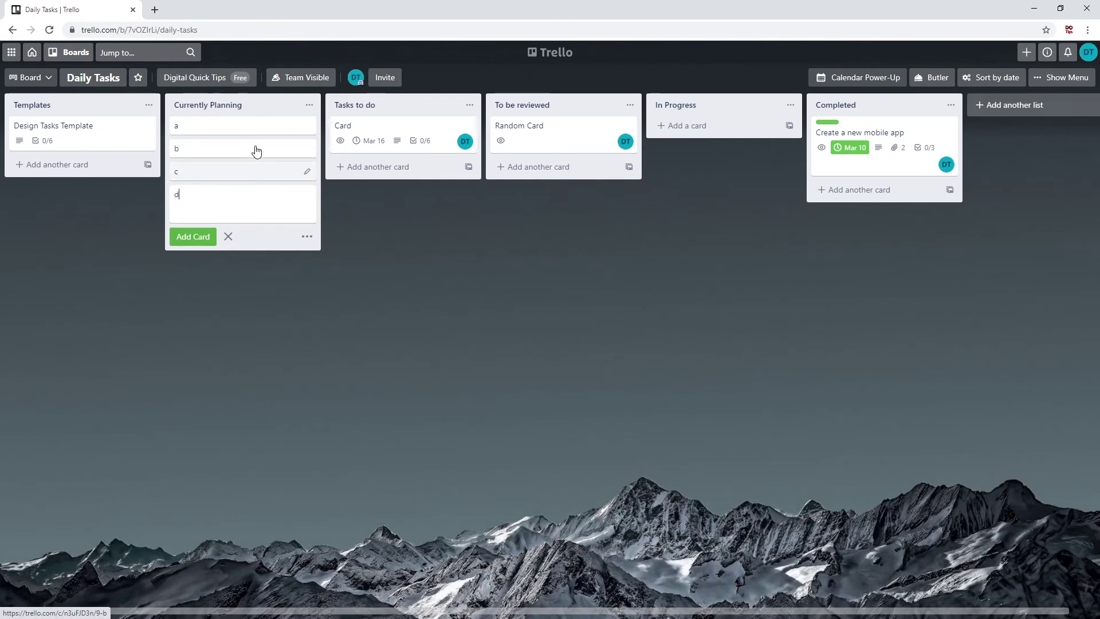
key("Return")
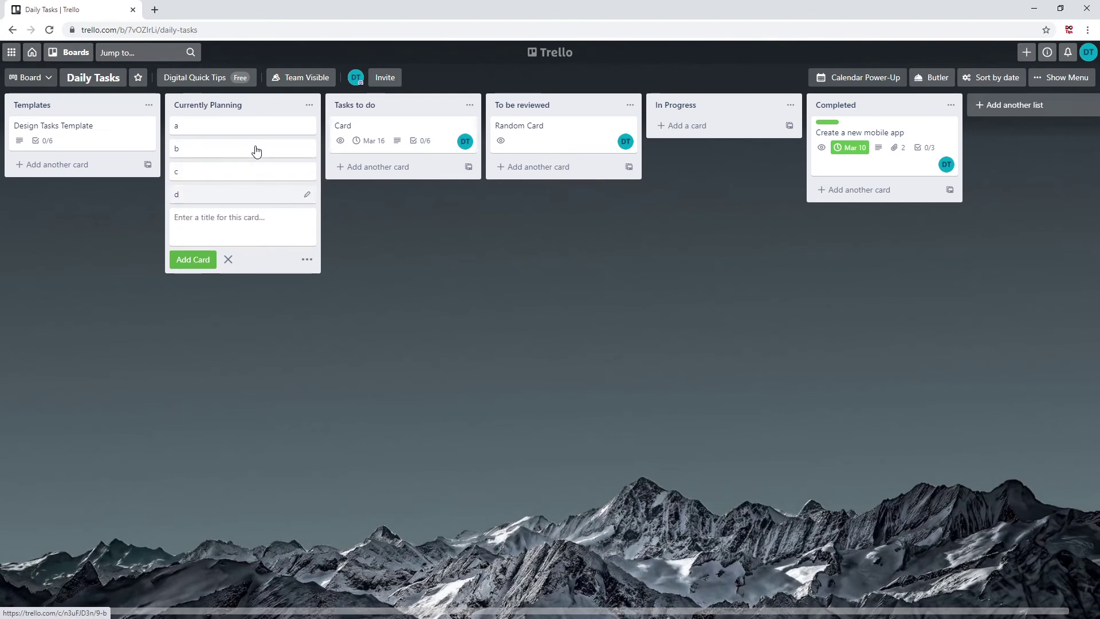
type("e")
key("Return")
- Set due dates: card a Mar 17, card b Mar 31, card c Mar 15
left_click(252, 126)
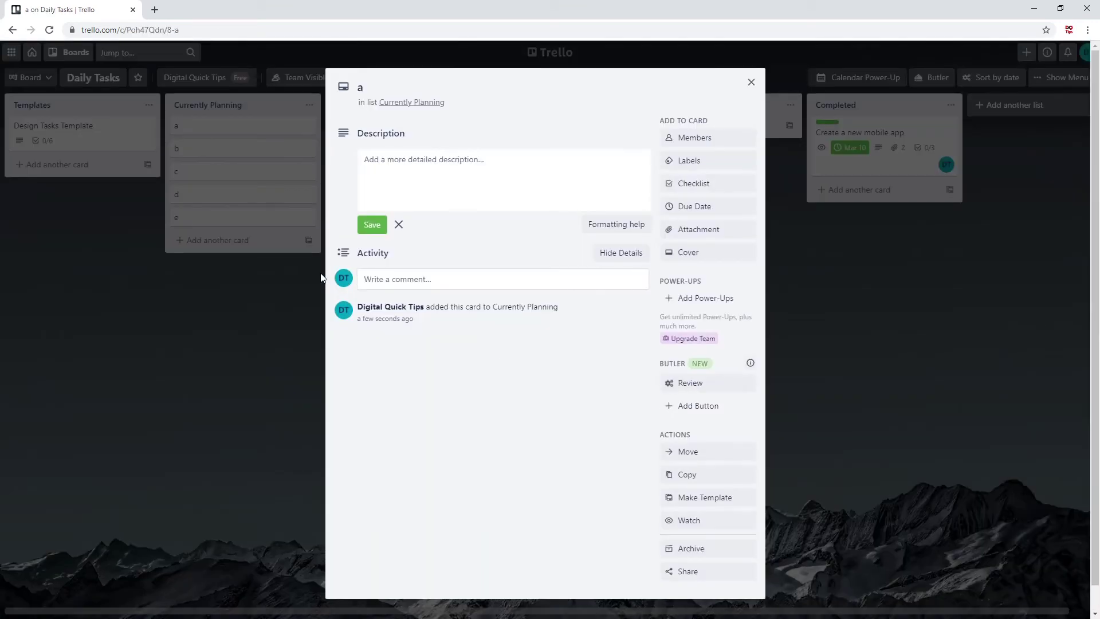
left_click(751, 82)
left_click(241, 127)
left_click(694, 206)
left_click(745, 591)
left_click(224, 172)
left_click(695, 206)
left_click(748, 379)
left_click(746, 568)
left_click(751, 82)
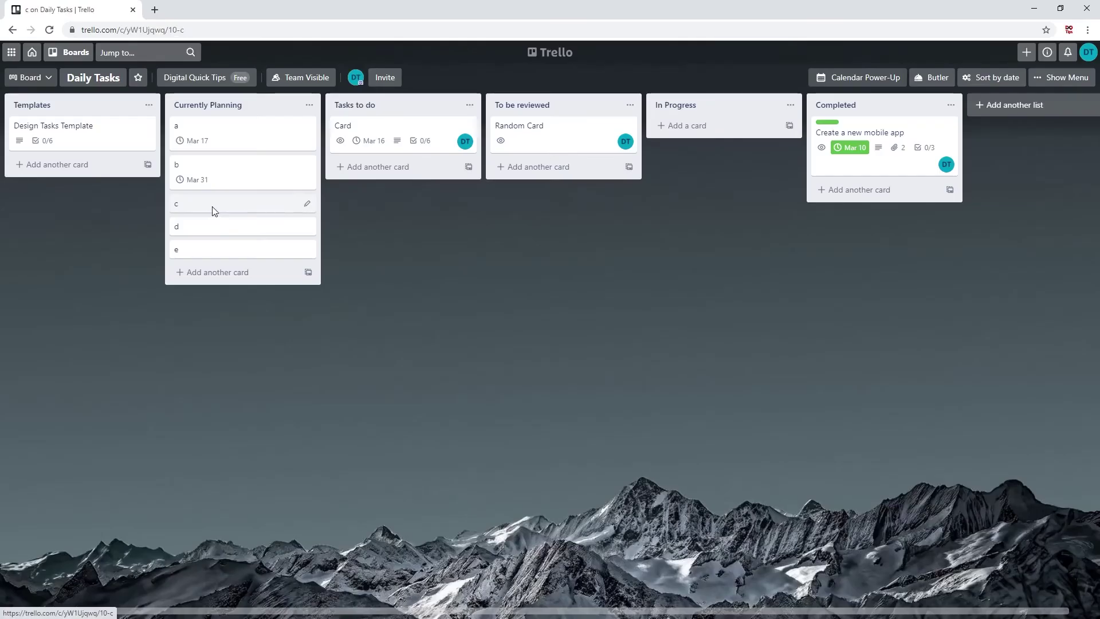
left_click(240, 204)
left_click(695, 206)
left_click(700, 342)
left_click(746, 569)
left_click(209, 245)
- Set due dates: card d Mar 14, card e Mar 19
left_click(694, 206)
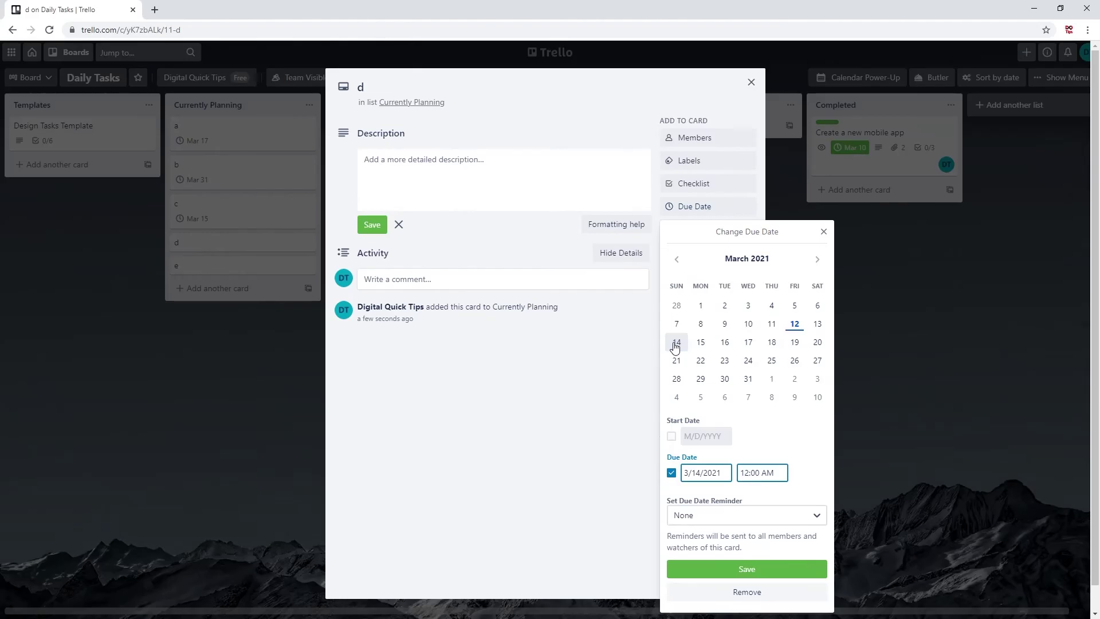
left_click(677, 342)
left_click(746, 569)
left_click(241, 281)
left_click(695, 207)
left_click(793, 342)
left_click(746, 568)
key("Escape")
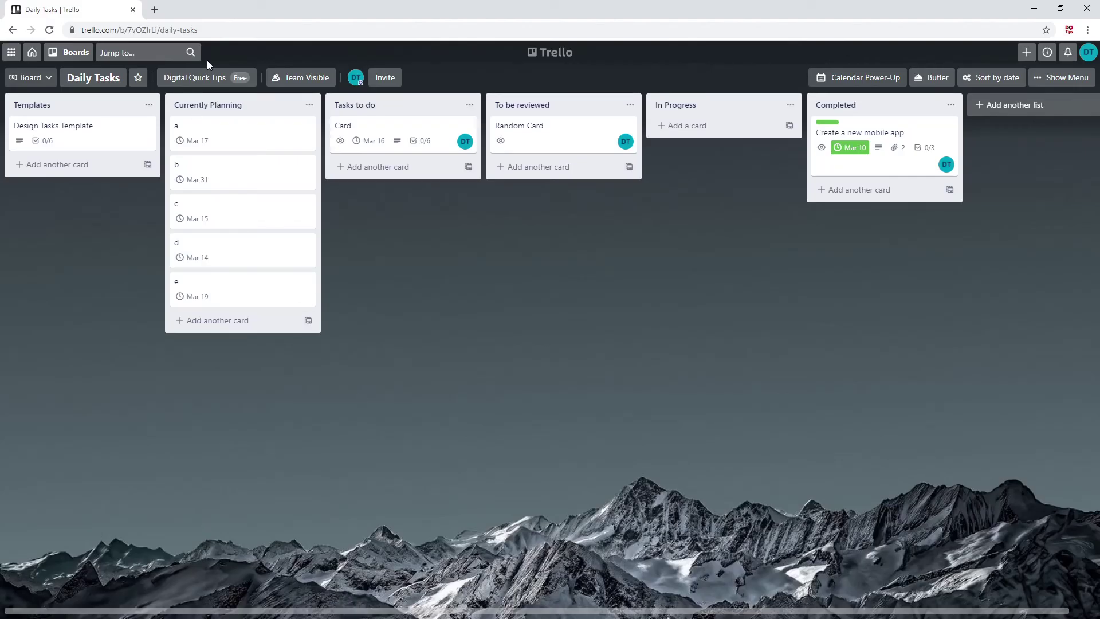
- Run the 'Sort by date' board button on the Currently Planning cards
left_click(981, 82)
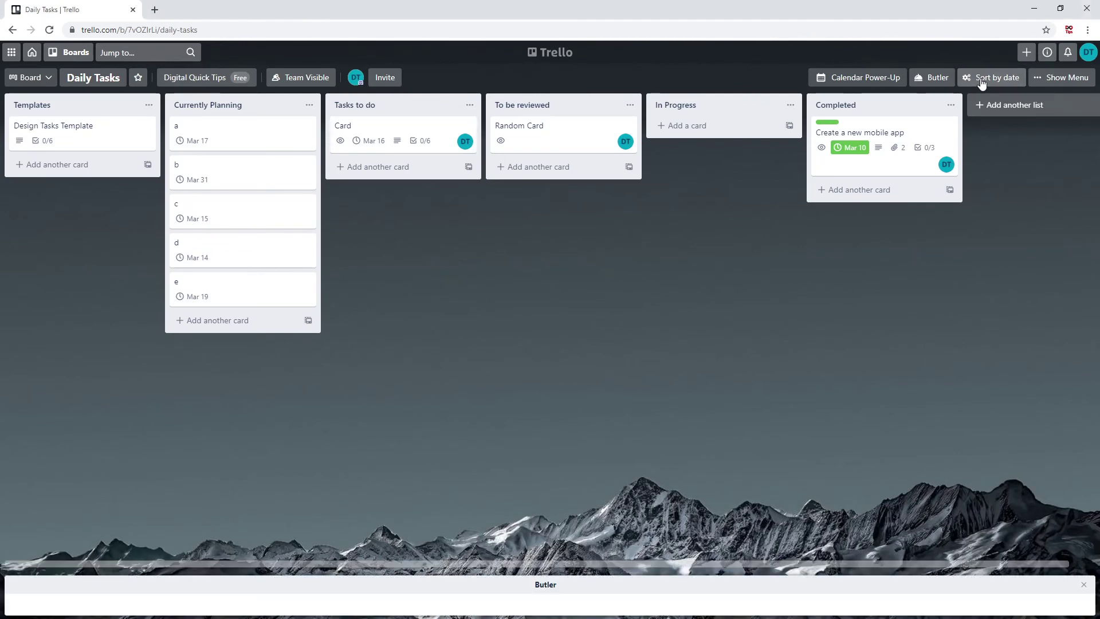